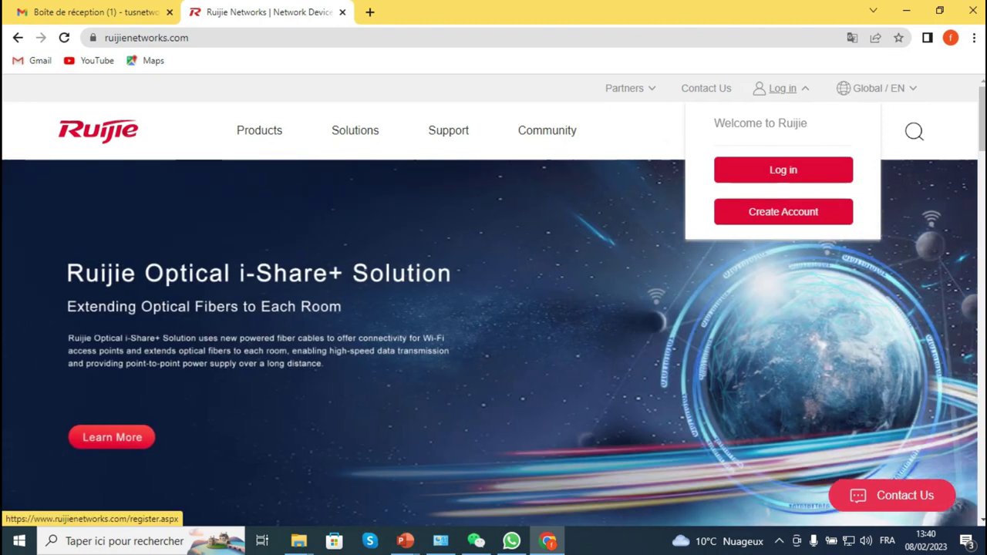
# Open the Create Account page and look over the fields of the registration form.
pyautogui.click(783, 211)
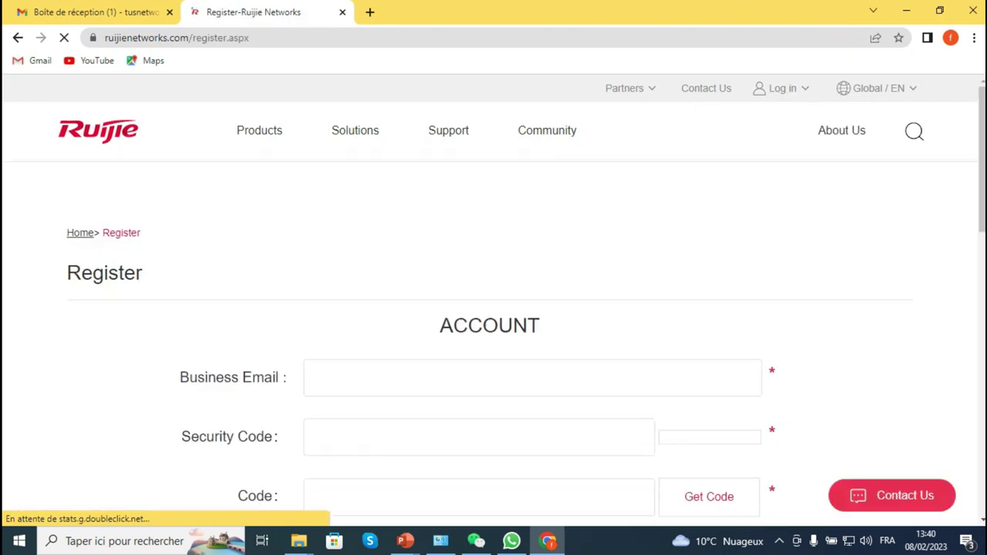
pyautogui.scroll(-1, 493, 309)
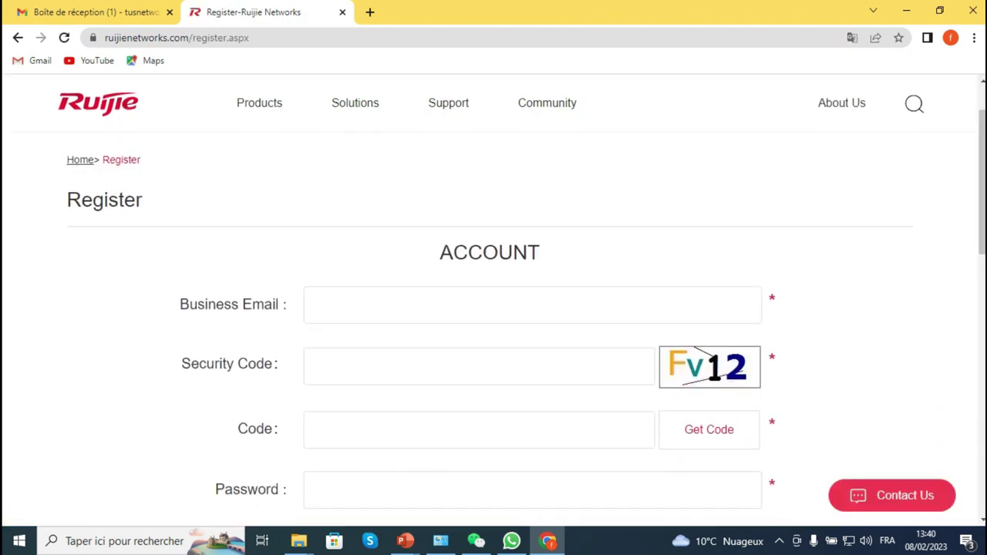
pyautogui.scroll(-1, 493, 308)
pyautogui.scroll(-2, 494, 308)
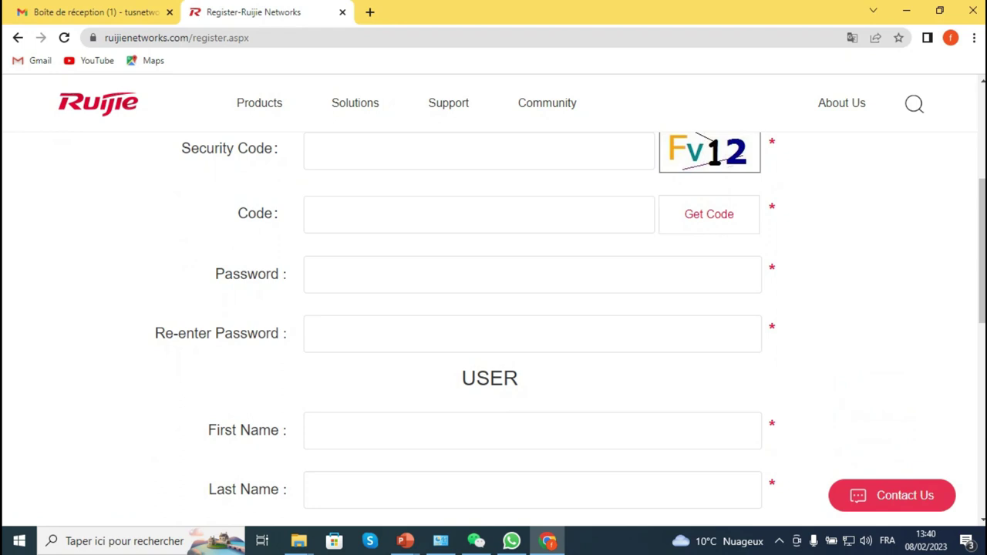
pyautogui.scroll(1, 493, 308)
pyautogui.scroll(3, 493, 308)
pyautogui.scroll(-1, 494, 308)
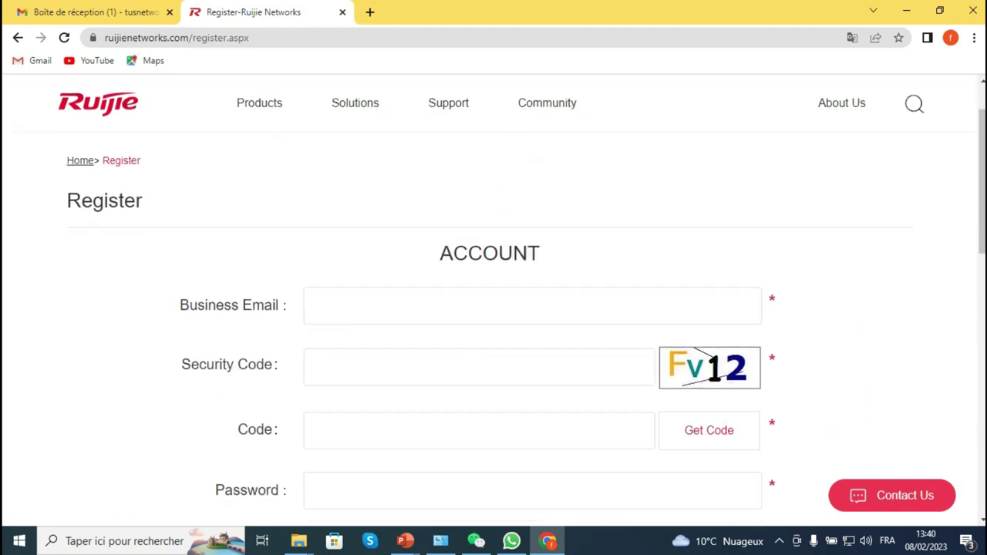
pyautogui.scroll(-6, 493, 308)
pyautogui.scroll(5, 493, 308)
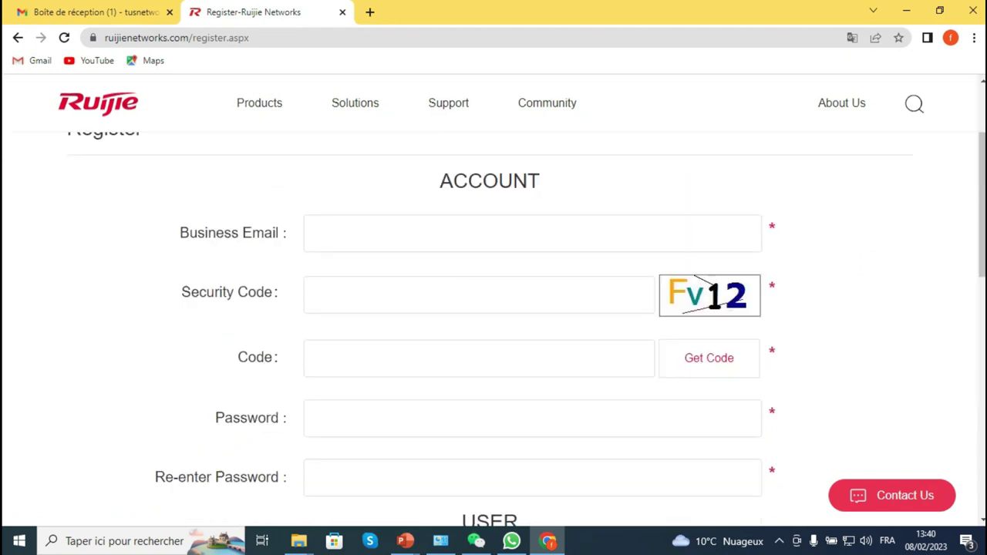
# Fill in the business email and the image security code, and request the emailed verification code.
pyautogui.click(454, 233)
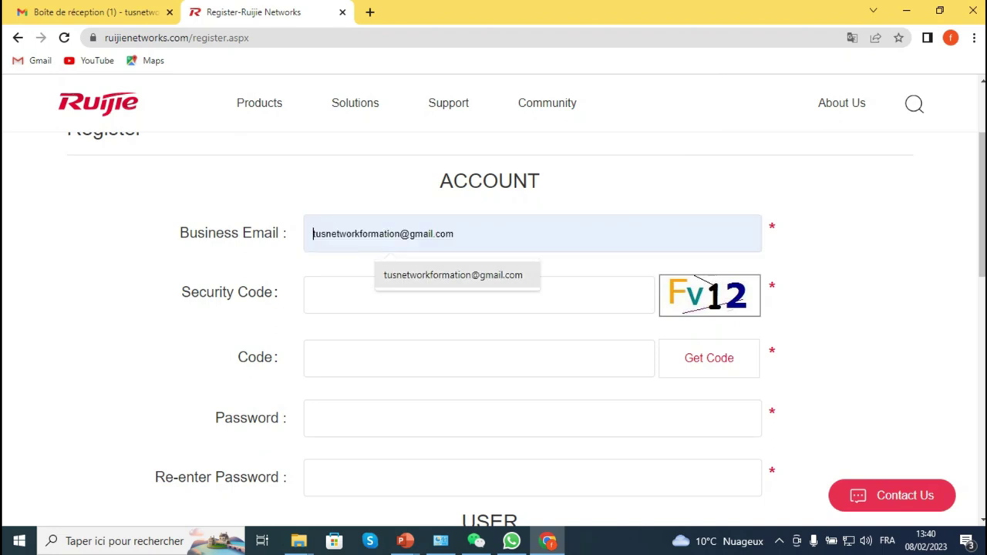
pyautogui.click(453, 275)
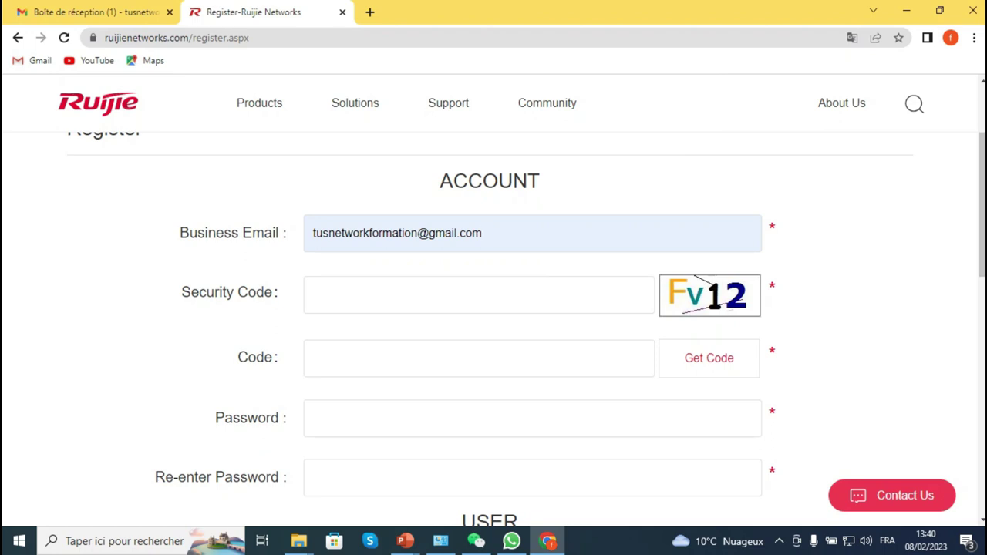
pyautogui.click(453, 295)
pyautogui.write('Fv12')
pyautogui.click(314, 358)
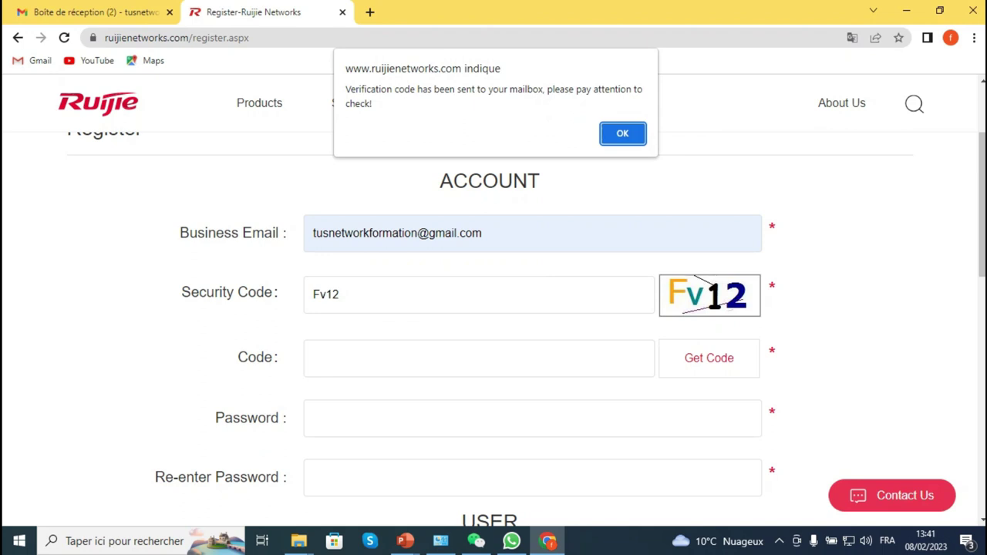
pyautogui.click(622, 133)
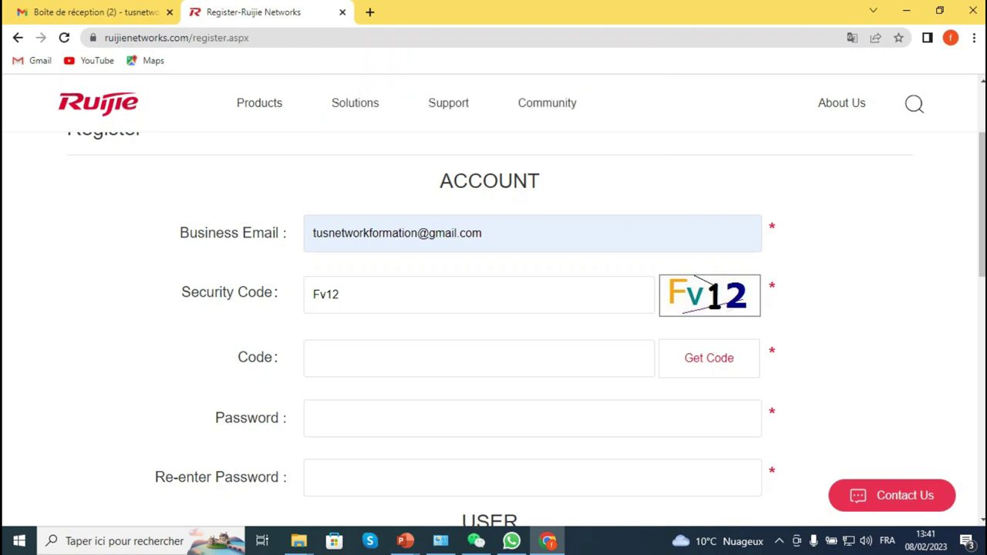
# Switch to the Gmail inbox, refresh it and open the "Welcome to Ruijie Official Website and Ruijie Cloud" message.
pyautogui.click(93, 11)
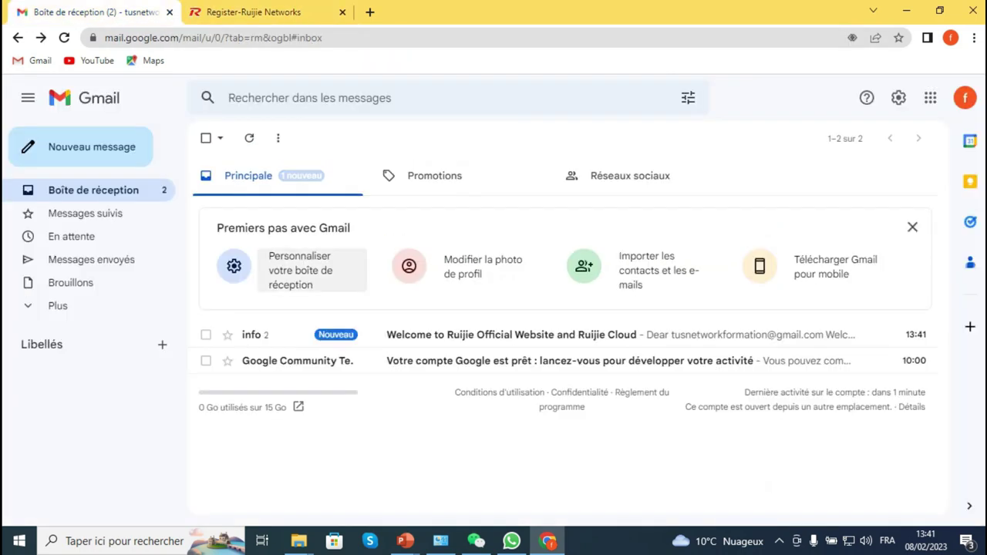
pyautogui.click(249, 138)
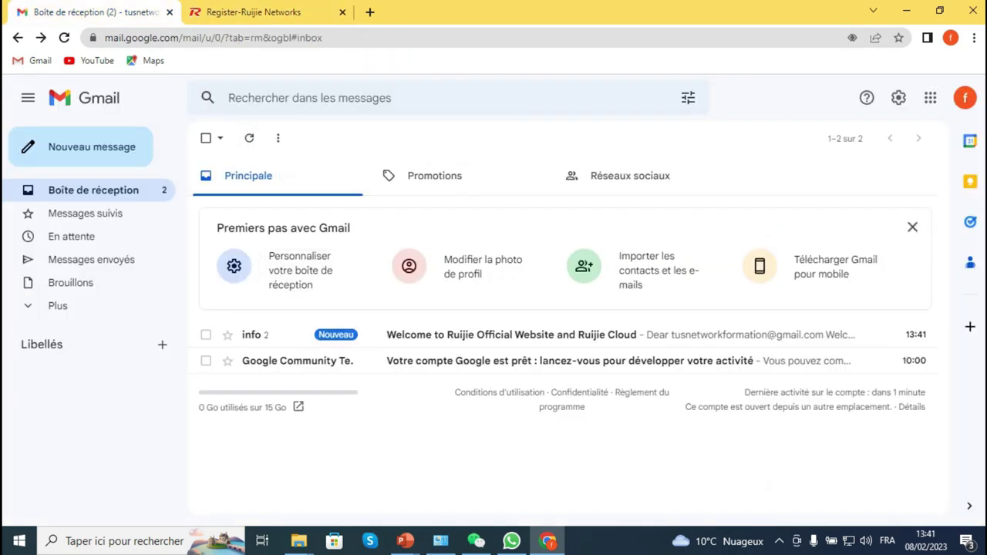
pyautogui.click(510, 334)
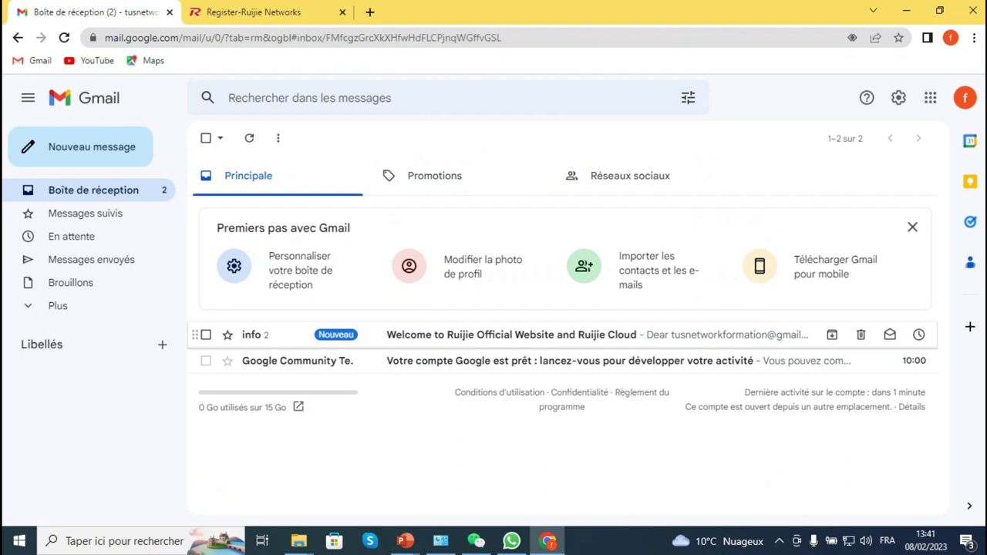
pyautogui.scroll(-1, 510, 334)
pyautogui.scroll(-2, 574, 336)
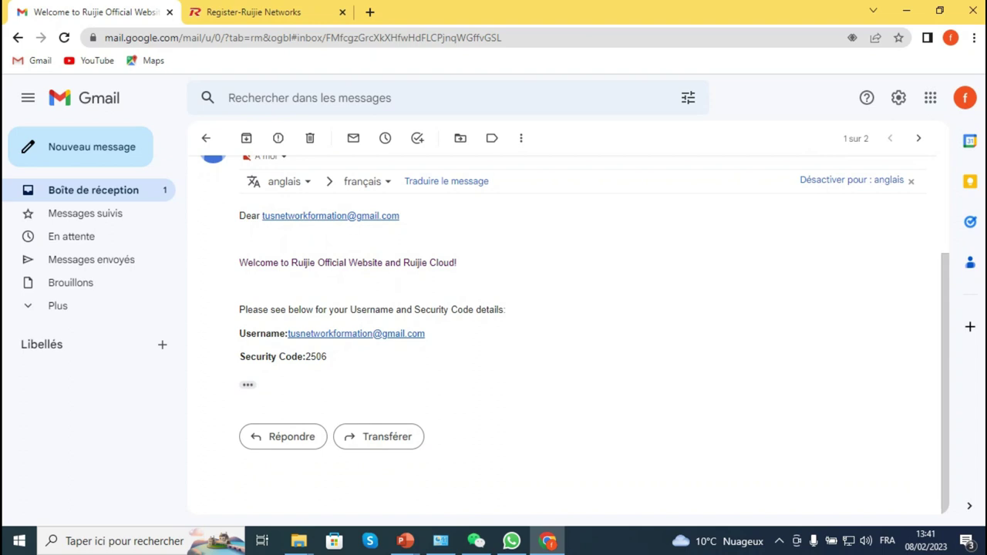
# Copy the security code from the email into the Code field of the Ruijie registration form.
pyautogui.moveTo(328, 356); pyautogui.dragTo(305, 356)
pyautogui.hotkey('ctrl', 'c')
pyautogui.click(254, 12)
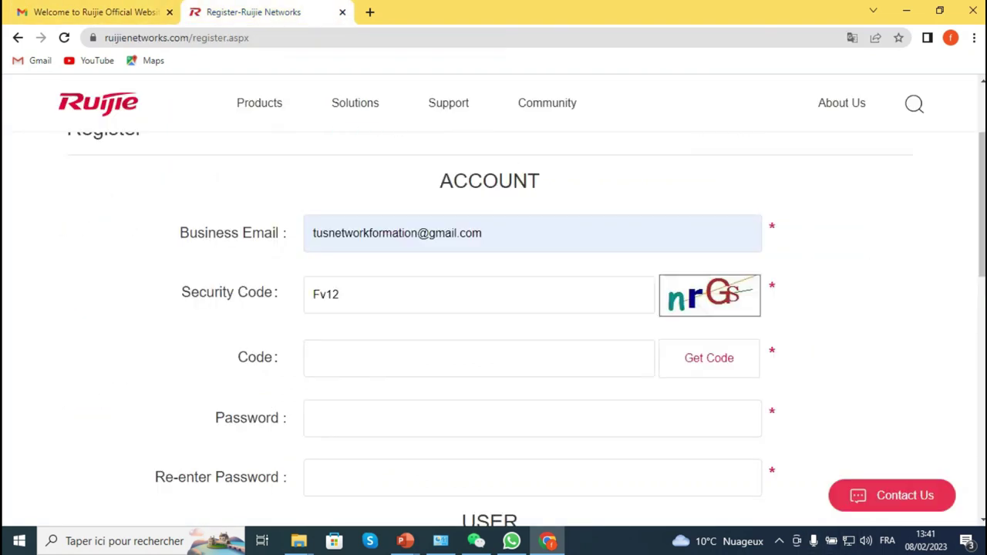
pyautogui.hotkey('ctrl', 'v')
# Enter the account password and repeat it in the Re-enter Password field.
pyautogui.click(390, 419)
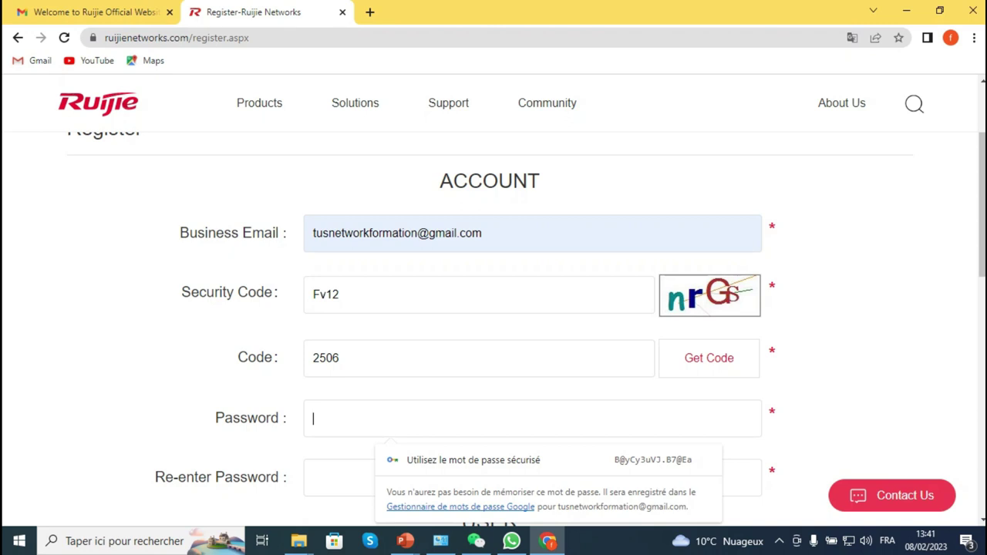
pyautogui.write('aaaaaaaa')
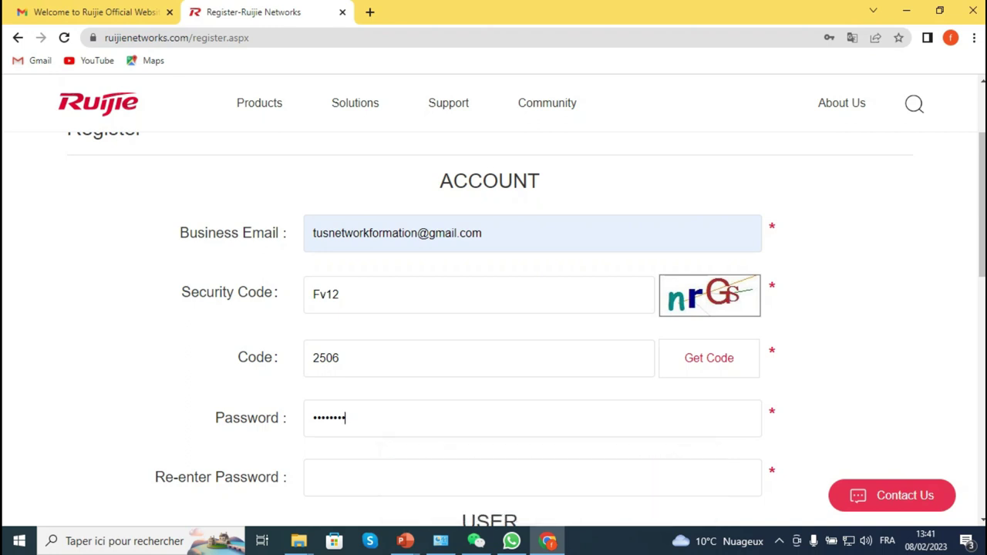
pyautogui.click(532, 478)
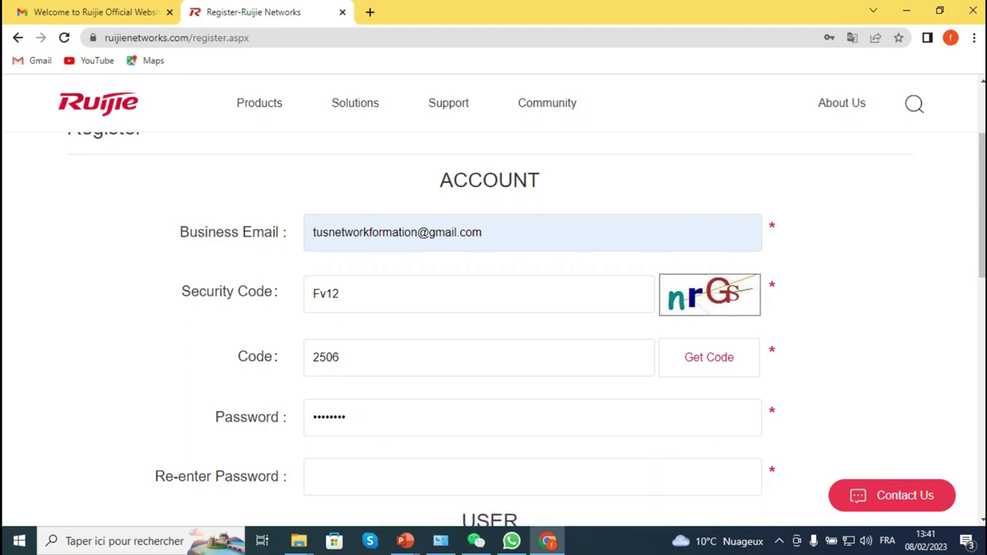
pyautogui.scroll(-2, 532, 478)
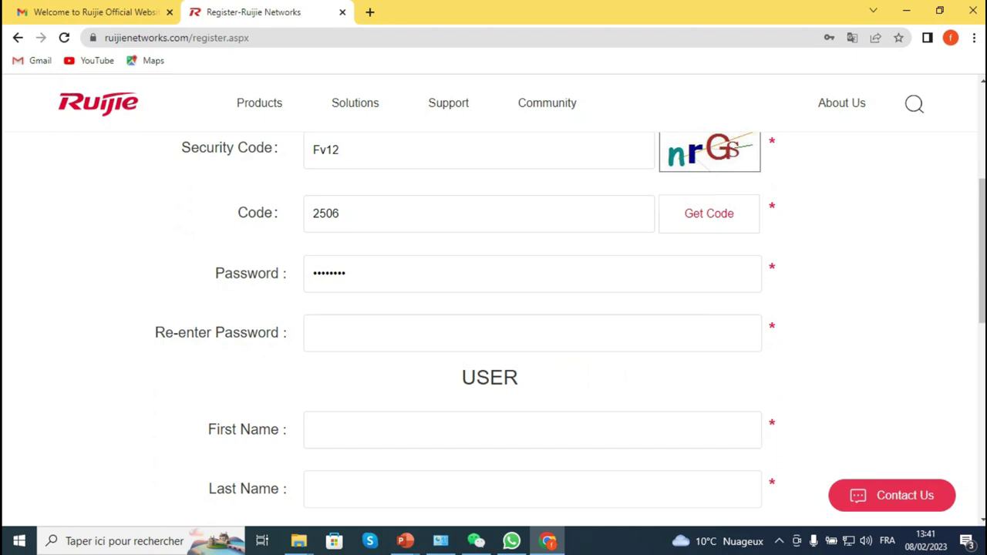
pyautogui.write('••••••••')
# Fill in the user's first name and last name from the suggested entries.
pyautogui.scroll(-1, 532, 358)
pyautogui.click(532, 357)
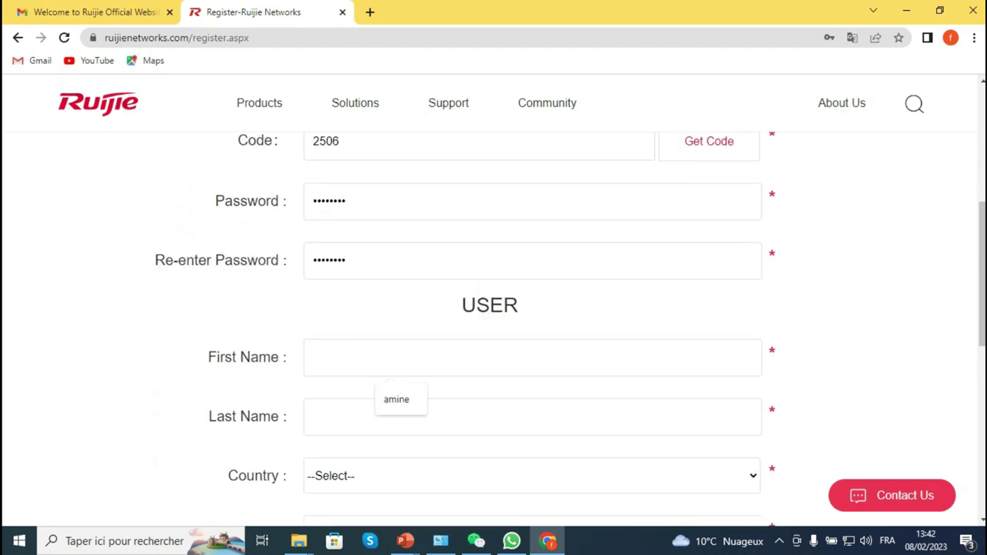
pyautogui.click(397, 400)
pyautogui.click(532, 417)
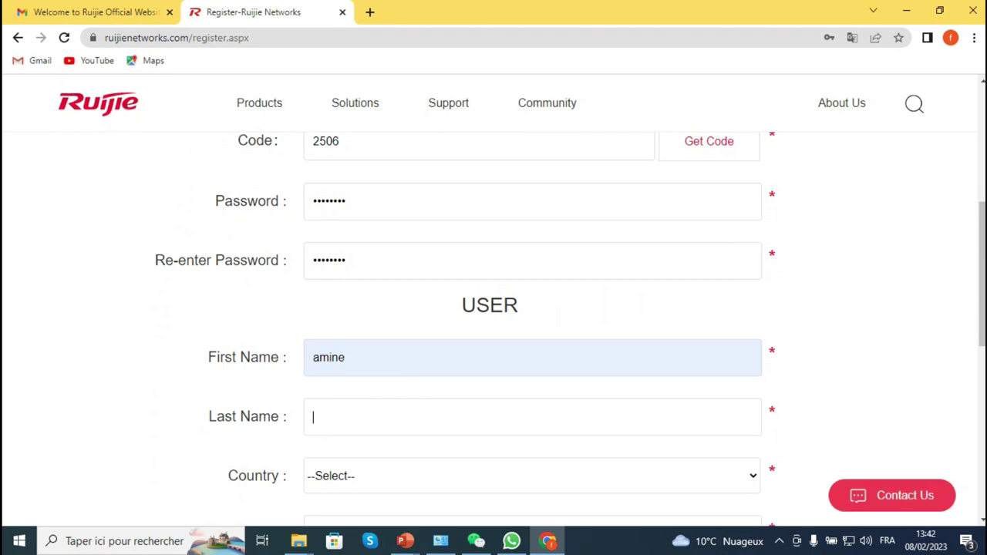
pyautogui.click(410, 458)
# Set the country to Tunisia in the user details.
pyautogui.scroll(-2, 494, 331)
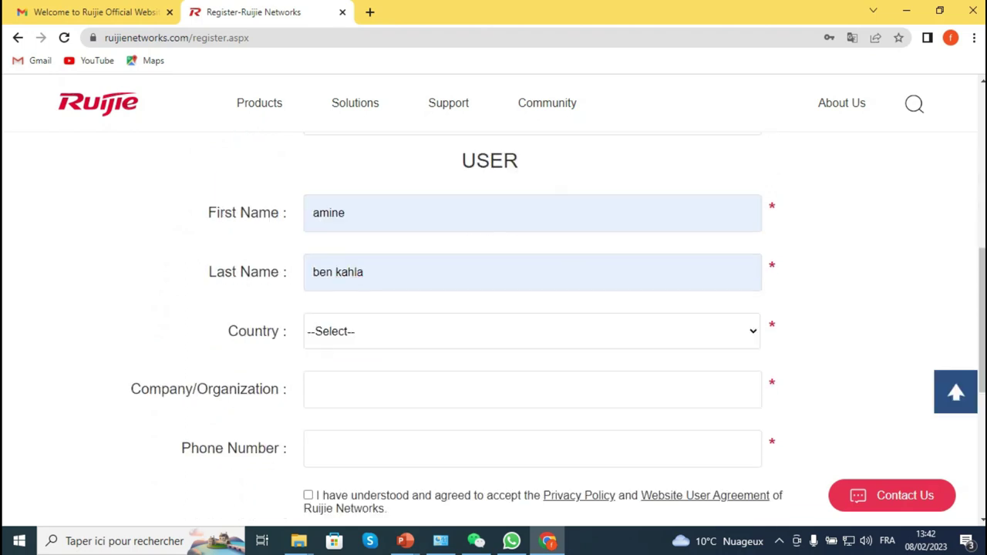
pyautogui.click(532, 332)
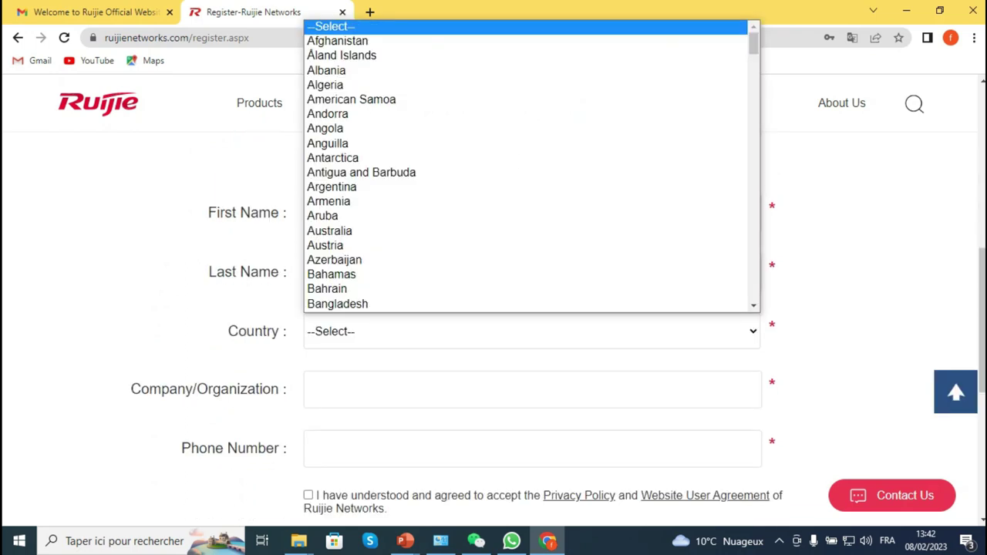
pyautogui.press('t')
pyautogui.press('u')
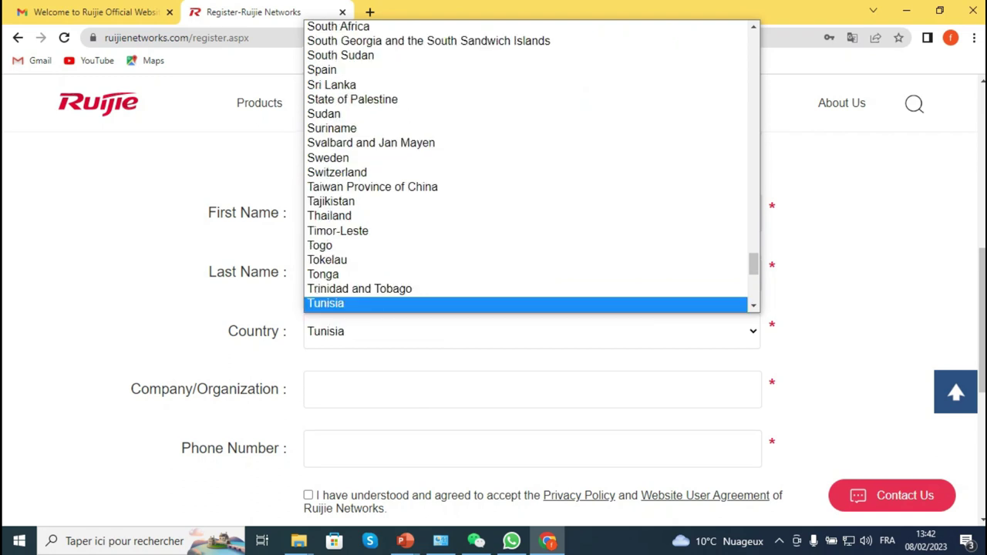
pyautogui.scroll(-1, 532, 304)
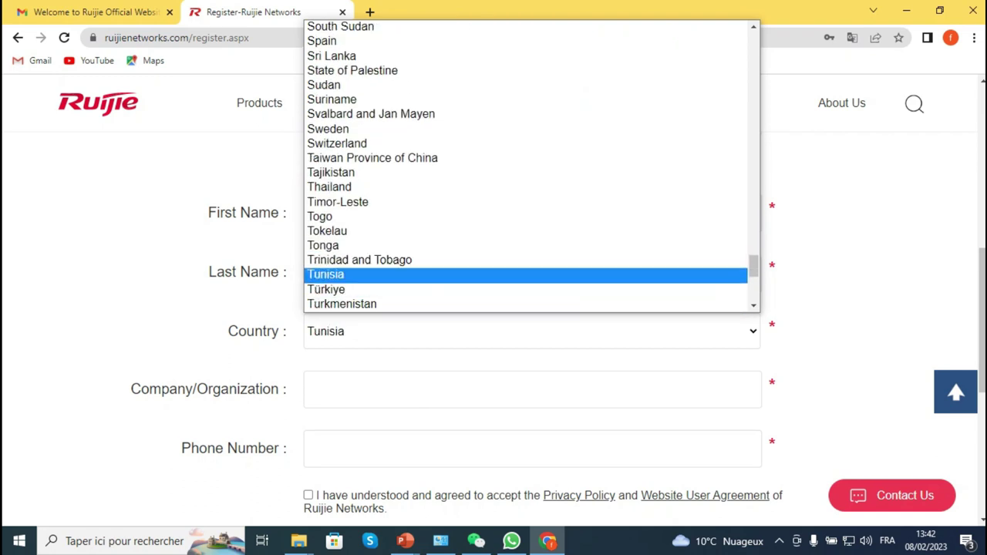
pyautogui.click(347, 274)
# Set the company/organization to "tus" and fill in the user's phone number.
pyautogui.click(386, 389)
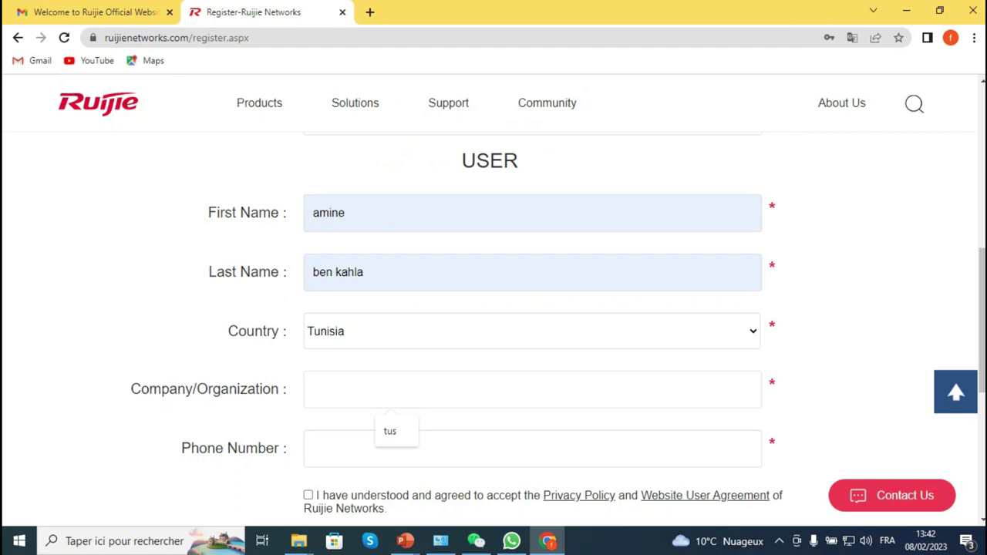
pyautogui.press('Down')
pyautogui.press('Return')
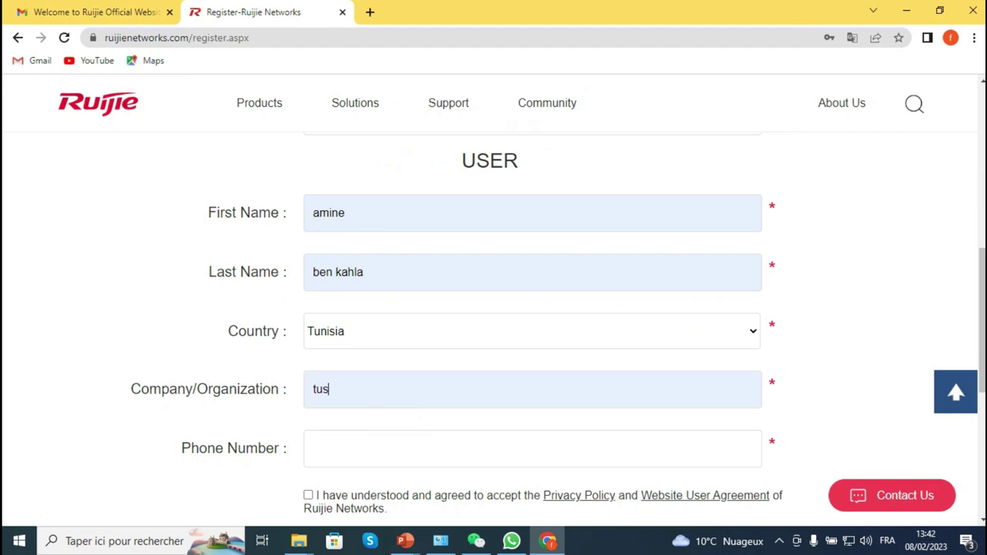
pyautogui.scroll(-1, 385, 376)
pyautogui.click(385, 376)
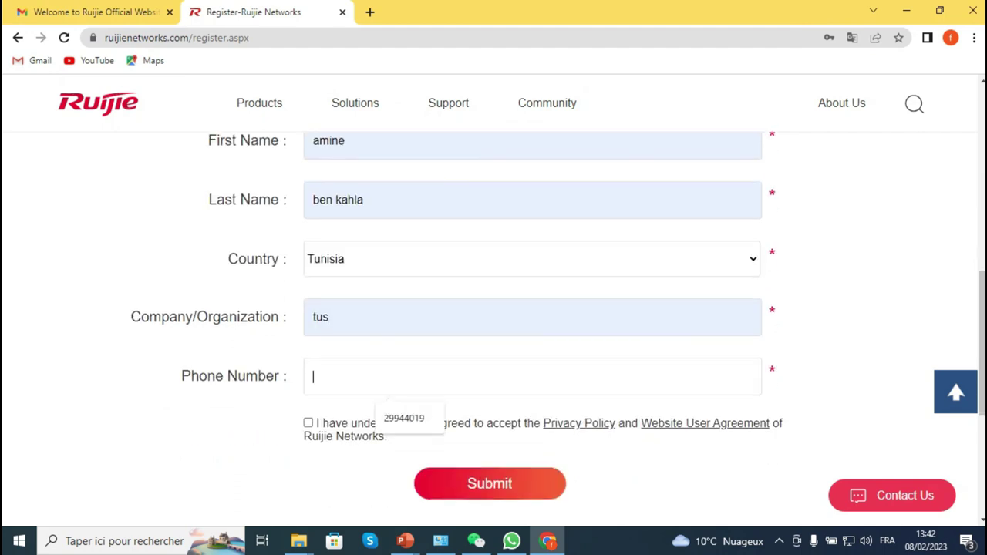
pyautogui.press('Down')
pyautogui.press('Return')
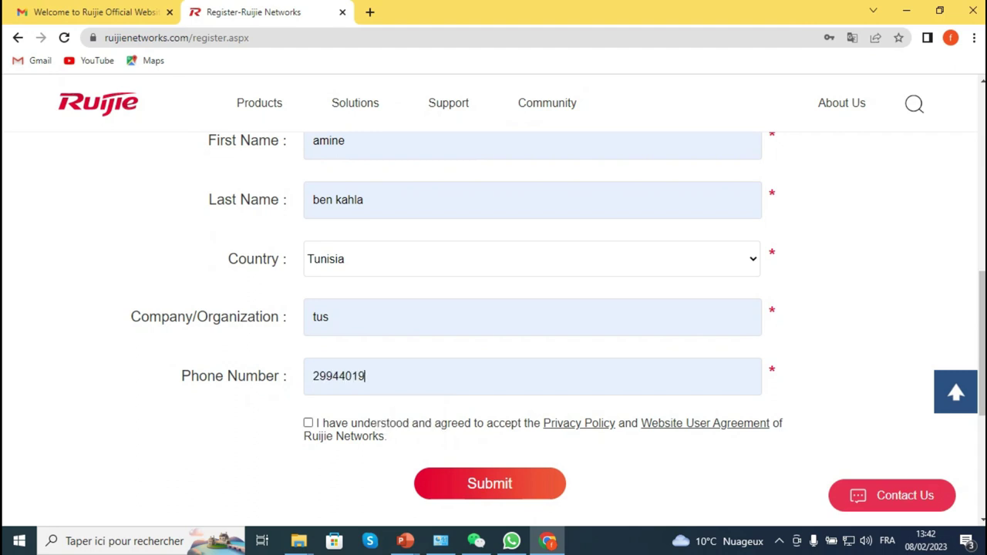
# Accept the Privacy Policy and Website User Agreement, and submit the registration.
pyautogui.click(308, 422)
pyautogui.scroll(-2, 704, 423)
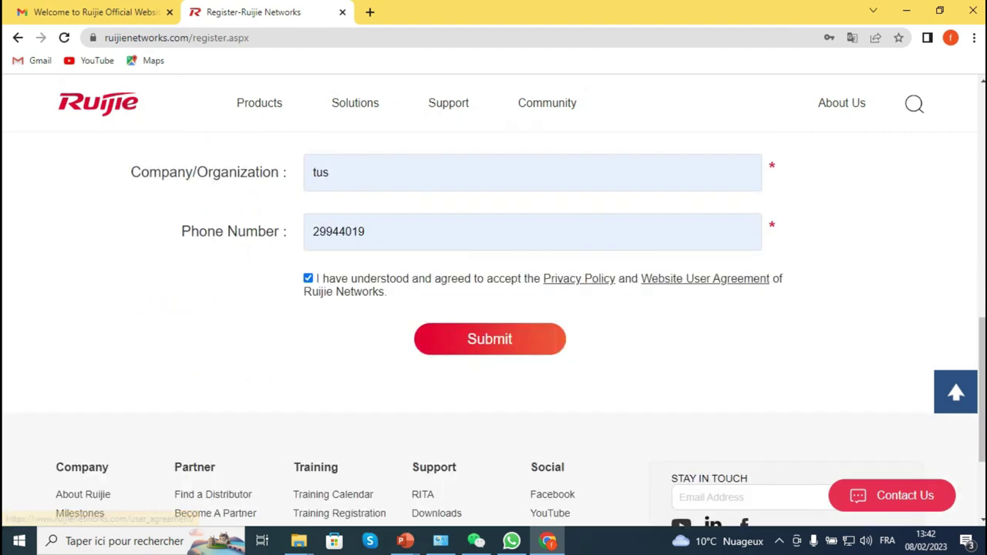
pyautogui.click(490, 340)
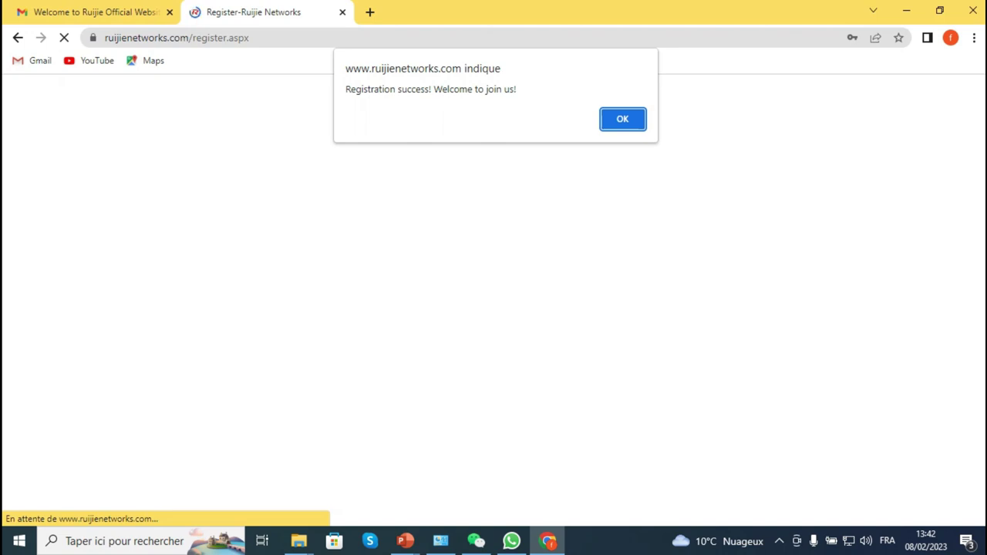
pyautogui.press('Return')
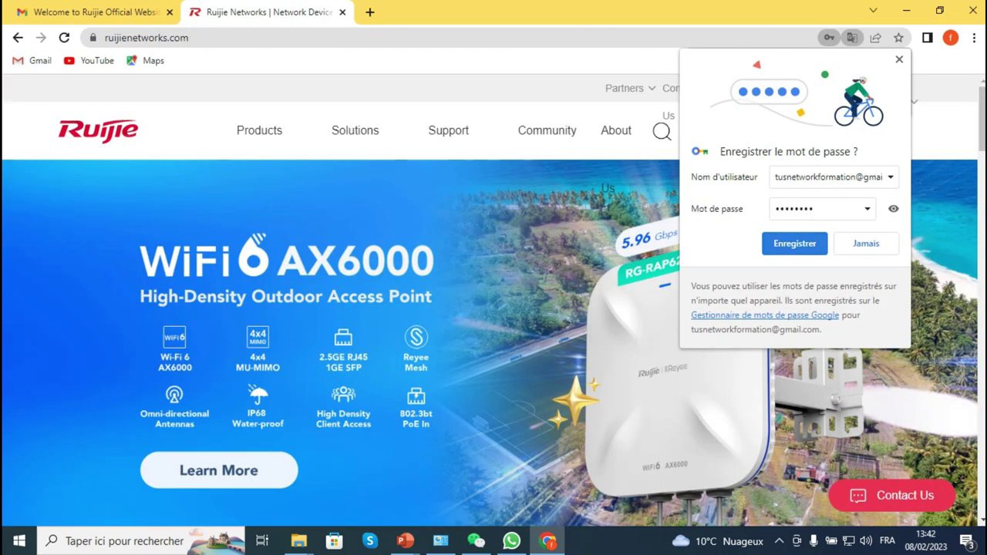
# Save the new account's login in the browser's password manager.
pyautogui.click(793, 244)
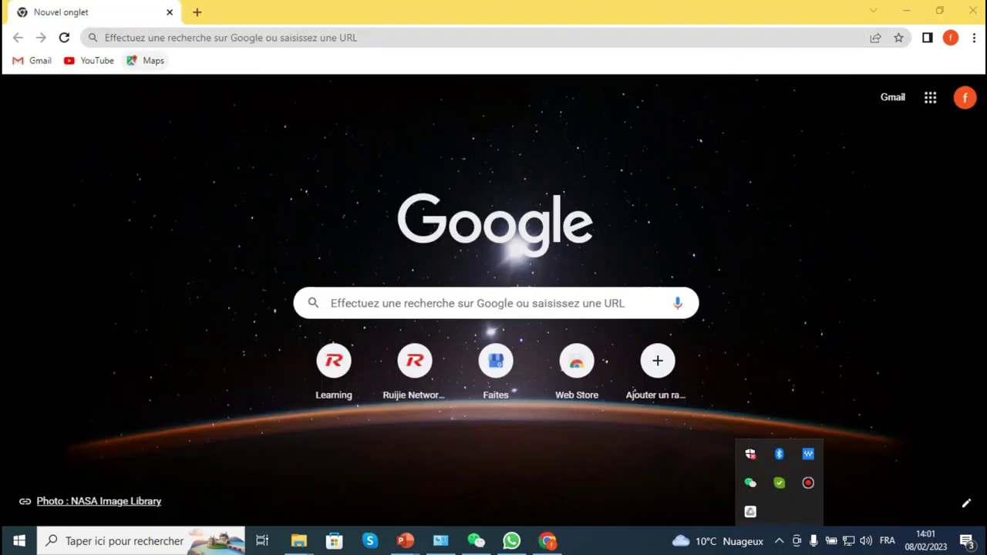
# Open the Ruijie Networks E-Learning site at learning.ruijienetworks.com.
pyautogui.rightClick(152, 37)
pyautogui.click(267, 149)
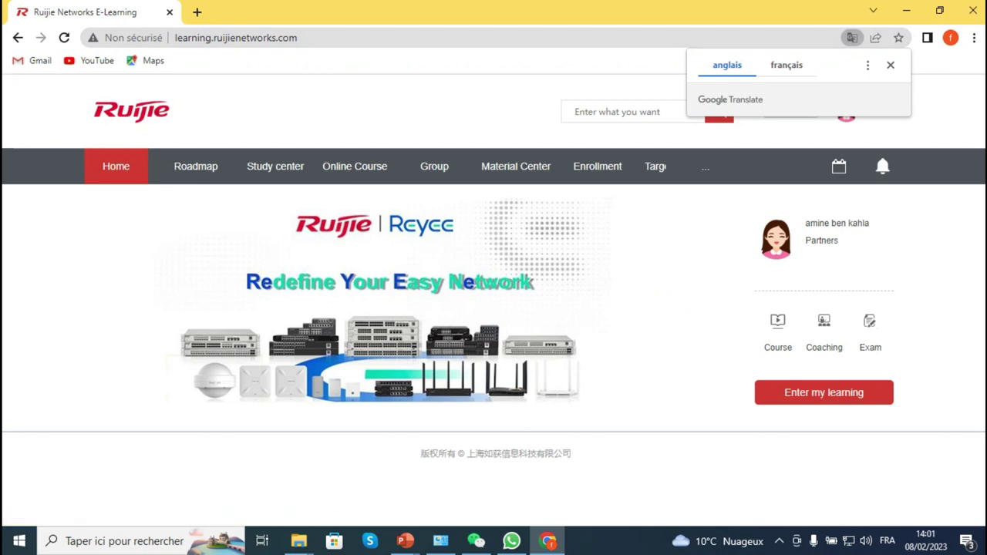
# Enter the personal learning area and look over its Task Center, My Study and Growth sections.
pyautogui.click(823, 393)
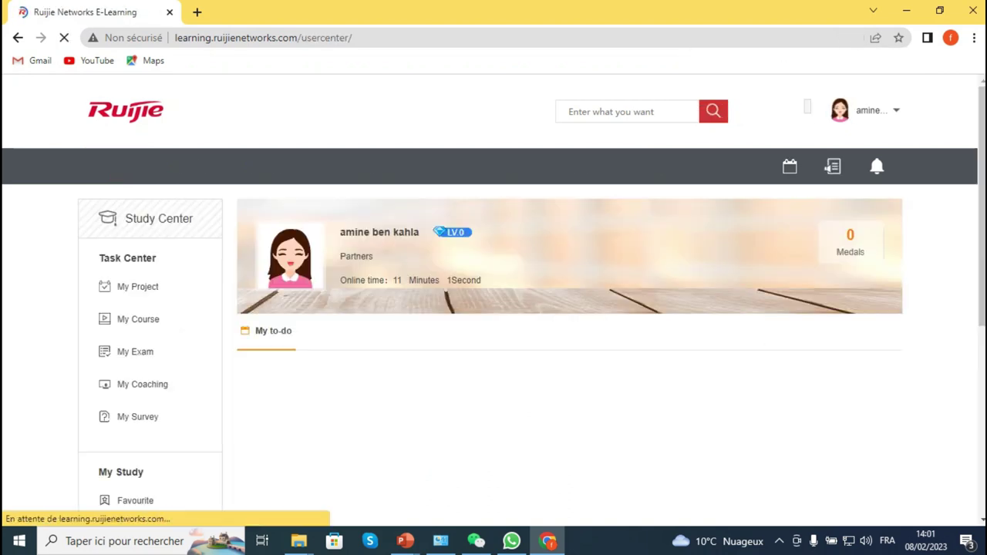
pyautogui.scroll(-1, 139, 318)
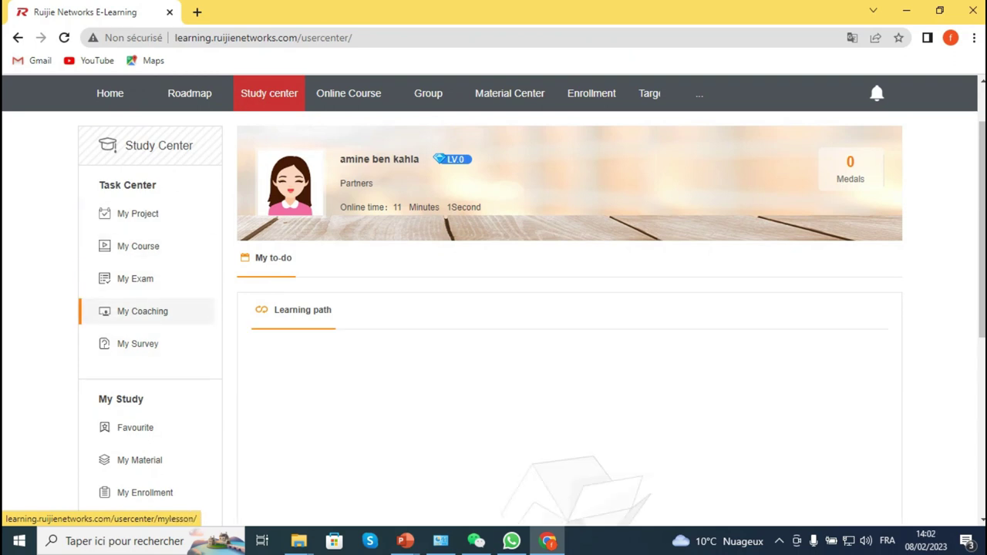
pyautogui.scroll(-1, 139, 427)
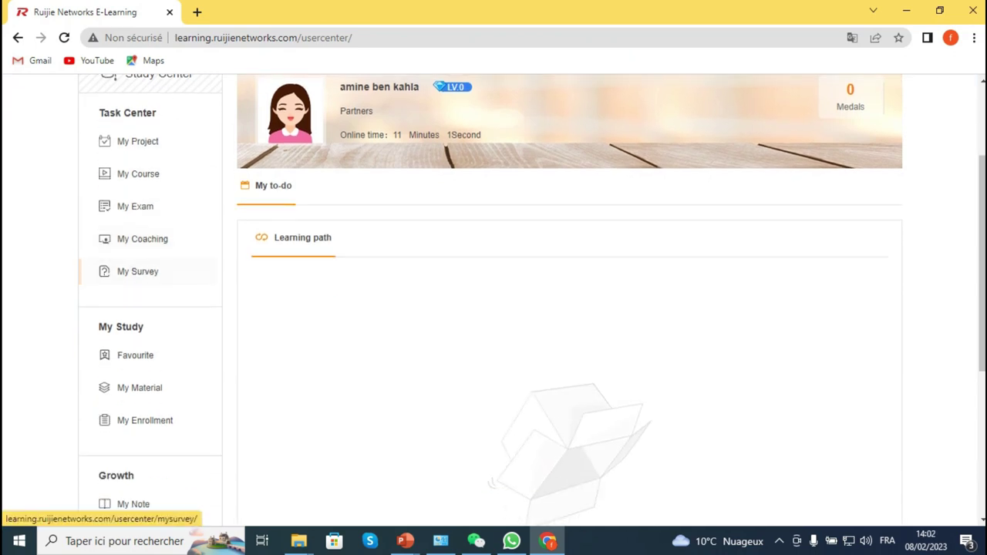
pyautogui.scroll(-1, 532, 301)
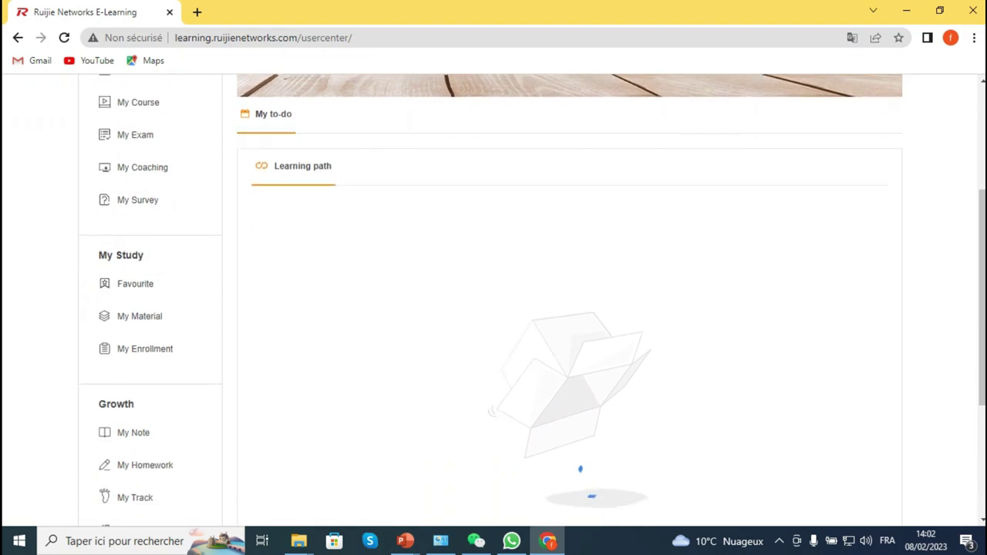
pyautogui.scroll(3, 531, 301)
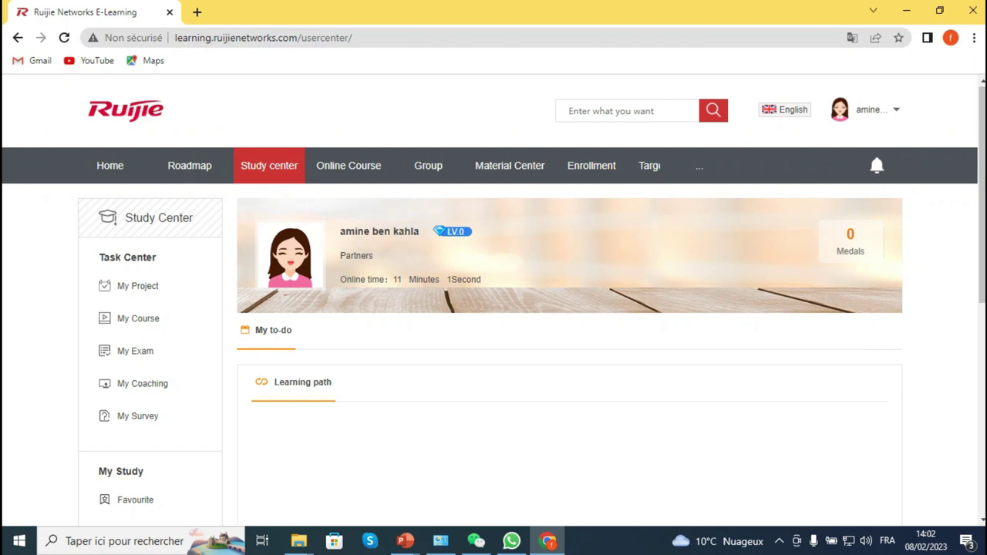
pyautogui.click(779, 541)
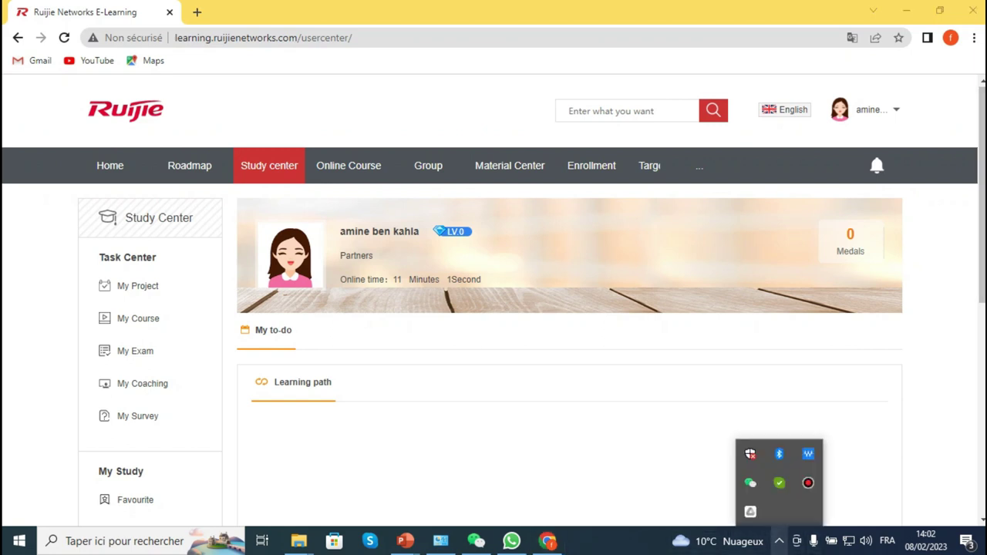